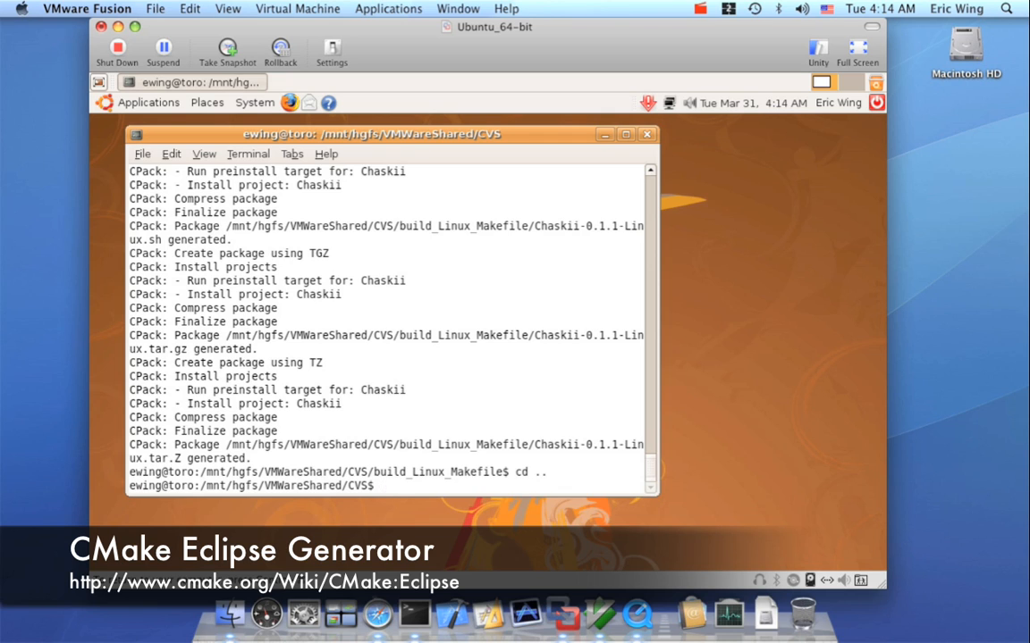
# List the contents of the CVS folder and create a directory named build_Linux_Eclipse in it
pyautogui.write('ls')
pyautogui.press('Return')
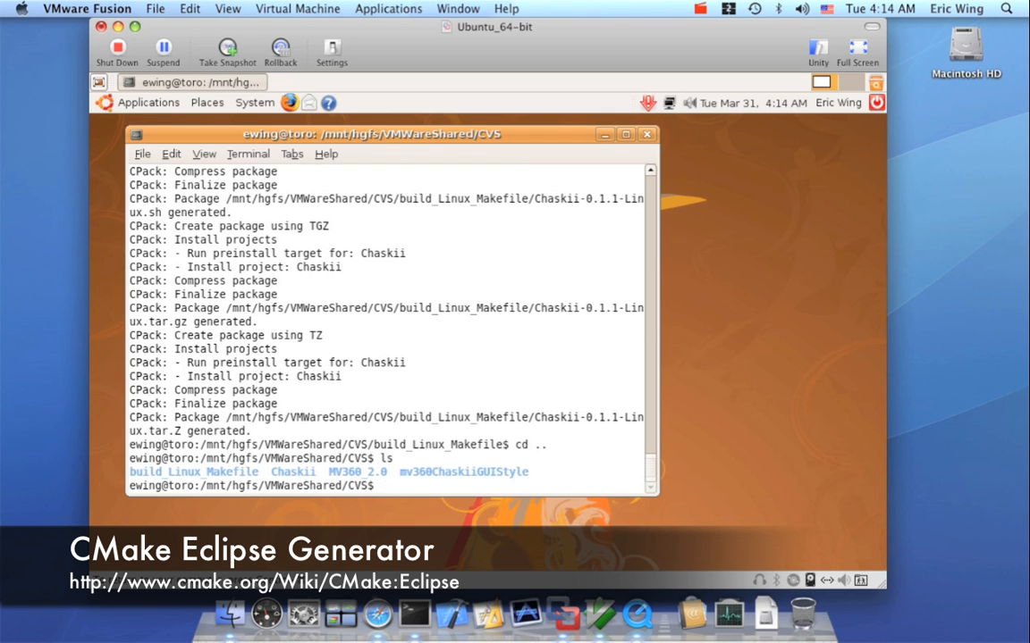
pyautogui.write('mkdir build_Linux_Eclpise')
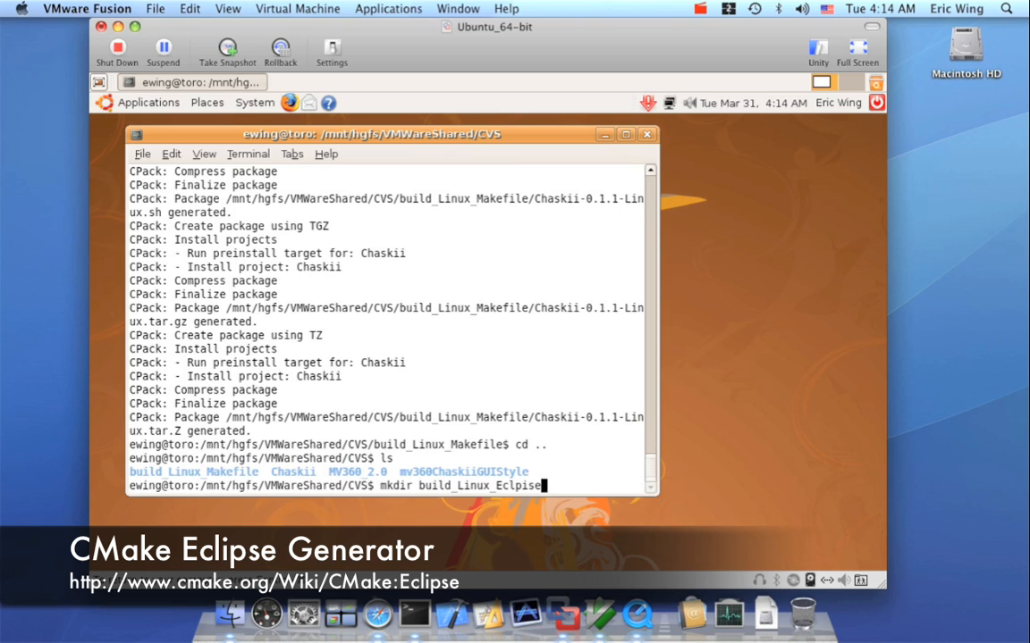
pyautogui.press('BackSpace')
pyautogui.press('BackSpace')
pyautogui.press('BackSpace')
pyautogui.write('ipse')
pyautogui.press('Return')
# Change the working directory to build_Linux_Eclipse
pyautogui.write('cd ')
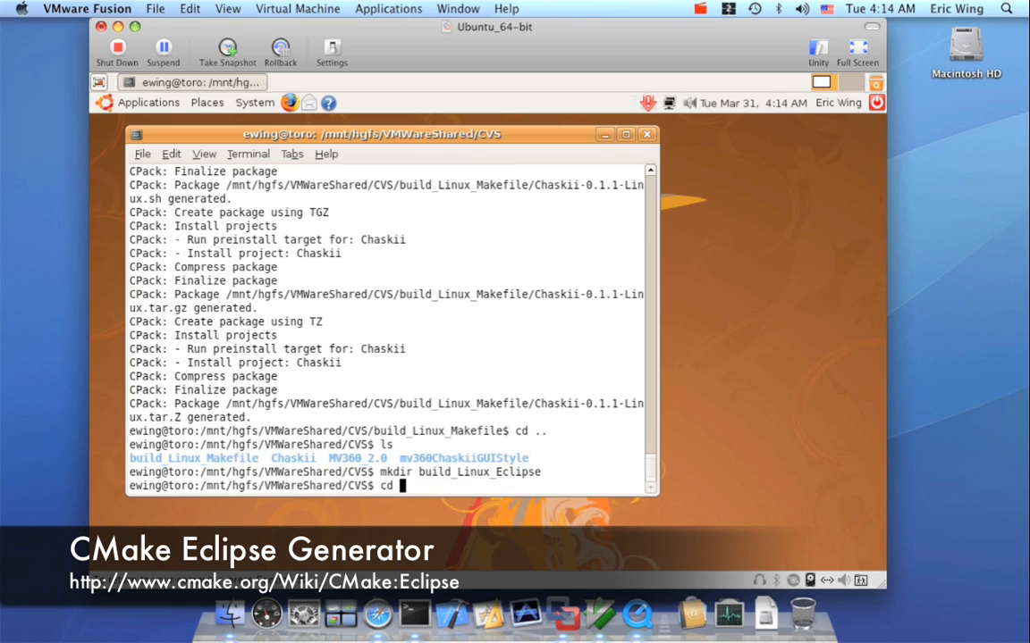
pyautogui.write('build_Linux_E')
pyautogui.press('Tab')
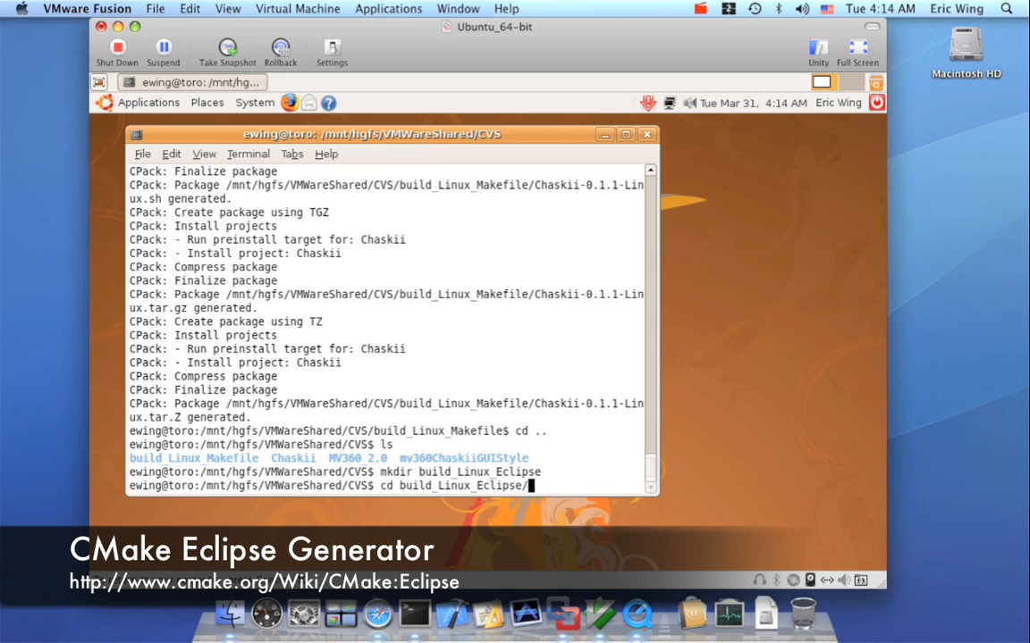
pyautogui.press('Return')
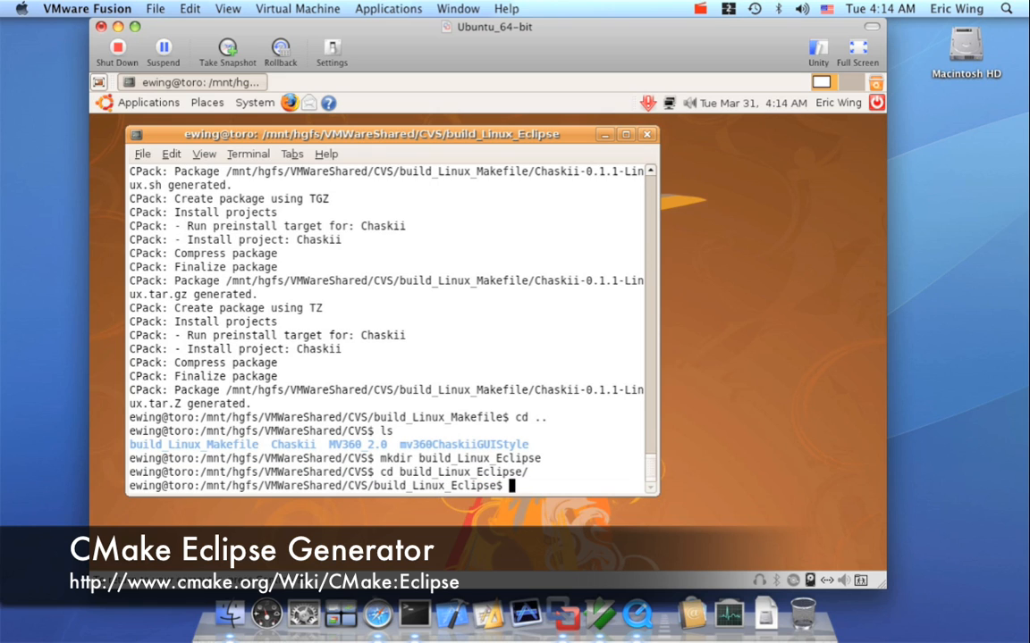
# Run cmake without arguments to print its usage help, and examine the list of generators available on this platform
pyautogui.write('cmake ')
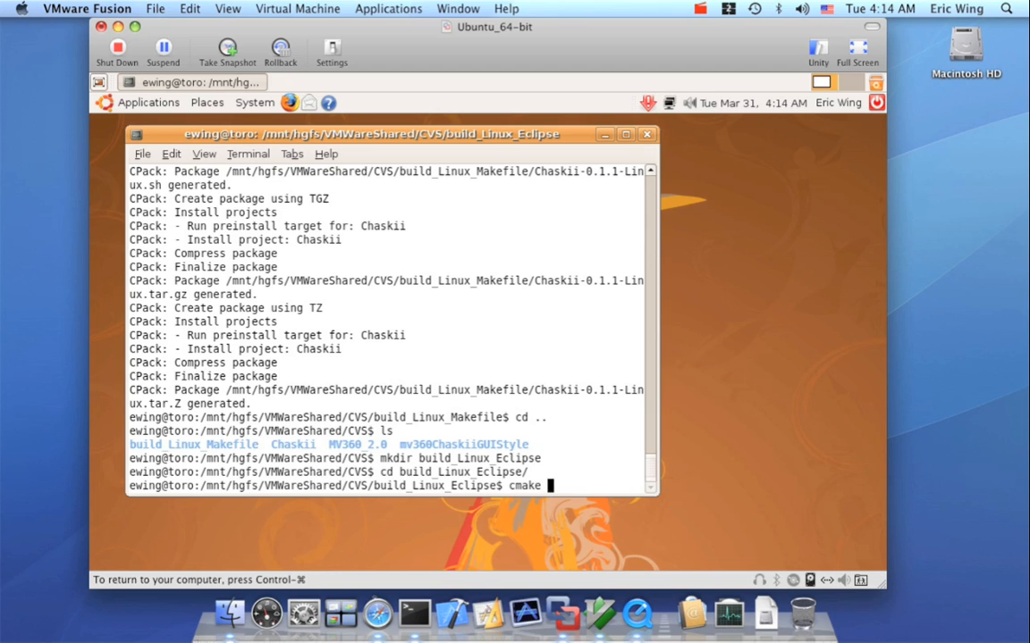
pyautogui.write('-G"')
pyautogui.press('BackSpace')
pyautogui.press('BackSpace')
pyautogui.press('BackSpace')
pyautogui.press('Return')
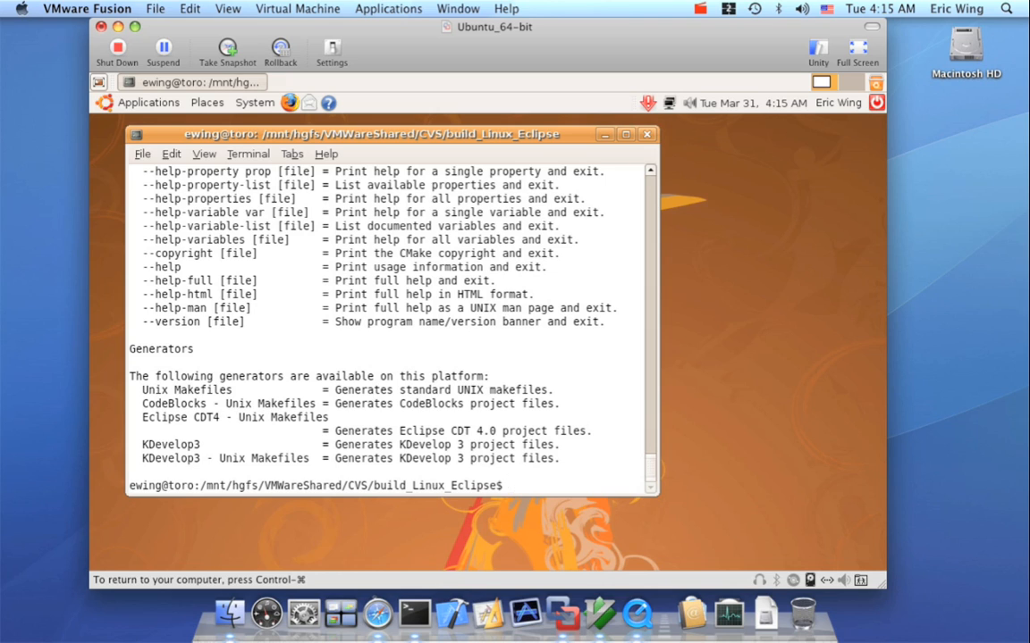
pyautogui.moveTo(131, 345); pyautogui.dragTo(412, 469)
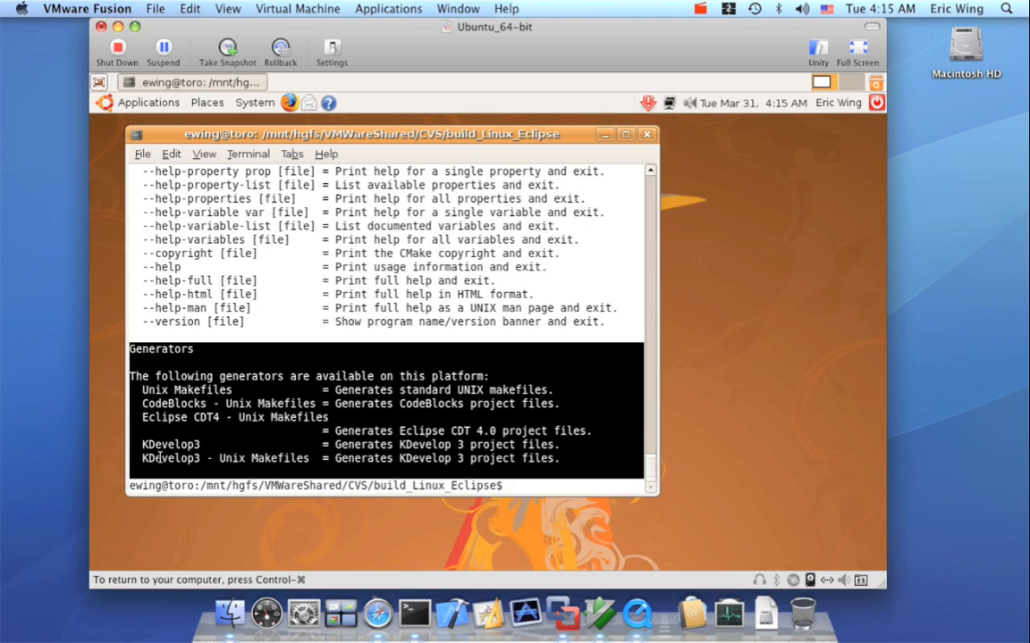
pyautogui.click(348, 449)
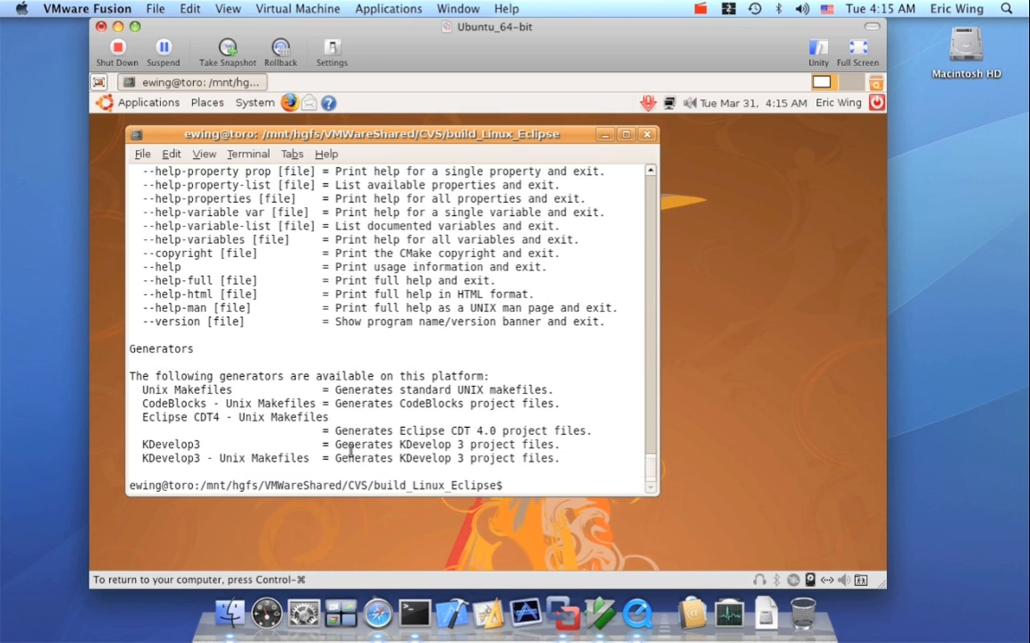
# Look up the -G <generator-name> option in the cmake usage help and return to the generator list
pyautogui.scroll(10, 274, 340)
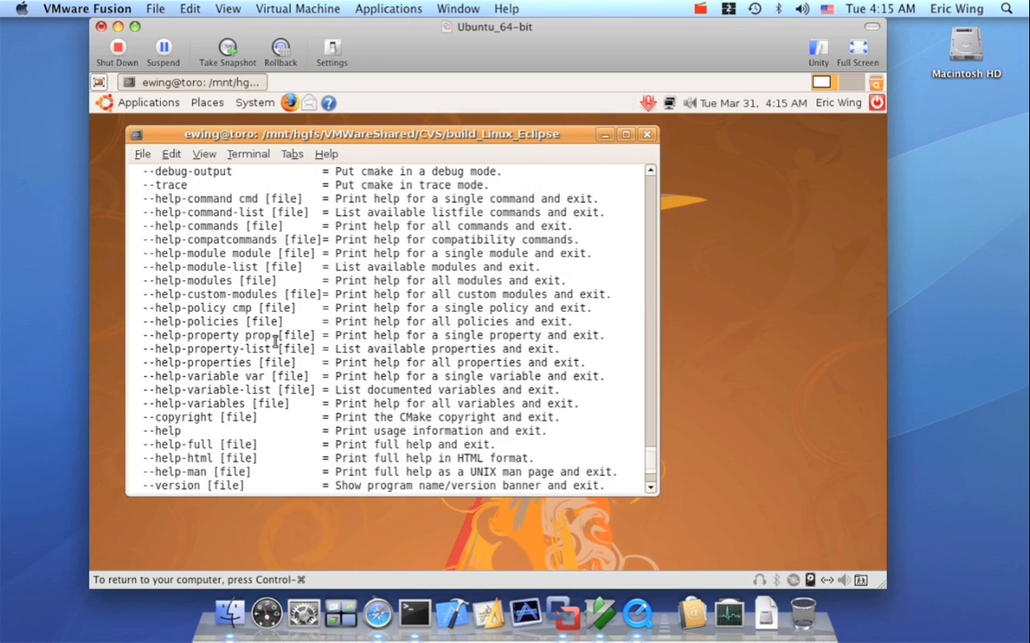
pyautogui.scroll(3, 273, 342)
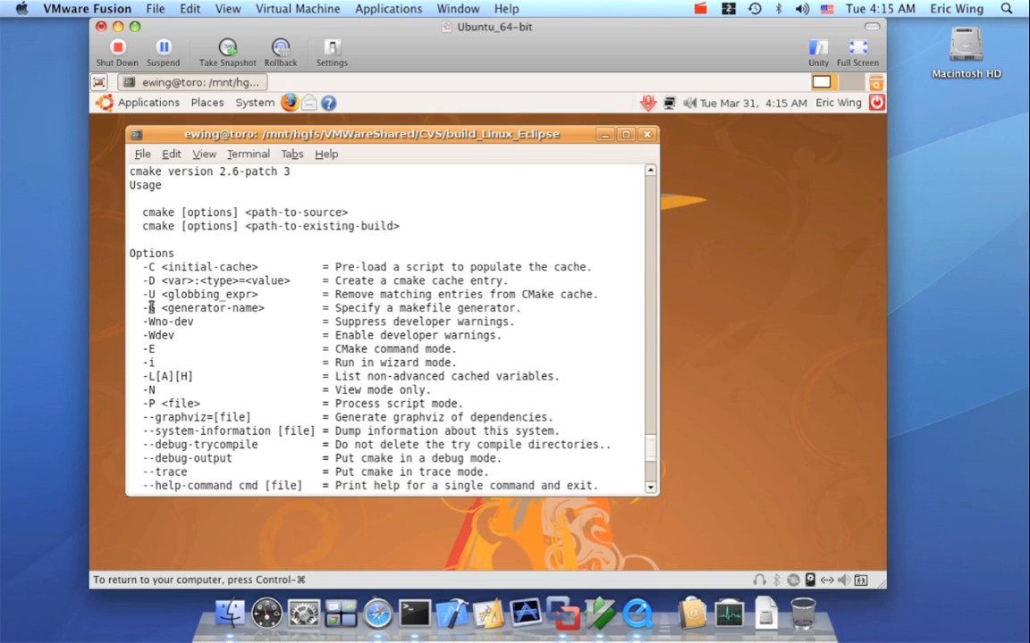
pyautogui.moveTo(143, 308); pyautogui.dragTo(265, 307)
pyautogui.scroll(-11, 265, 322)
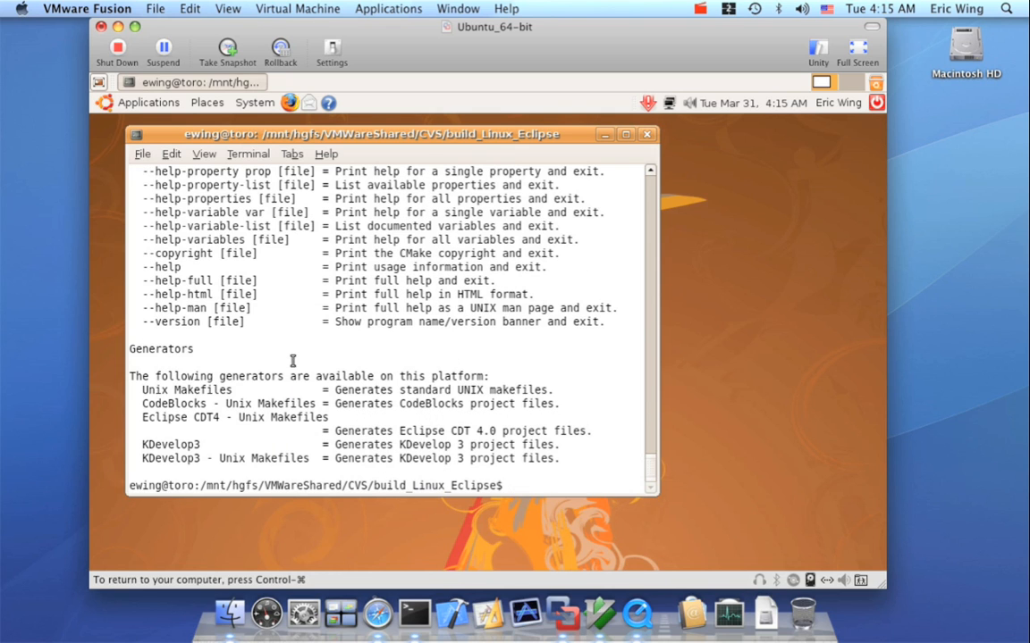
# Run cmake with the "Eclipse CDT4 - Unix Makefiles" generator on the ../Chaskii source directory
pyautogui.write('cmake -G"Eclipse CDT4 - Unix Makefiles" ..')
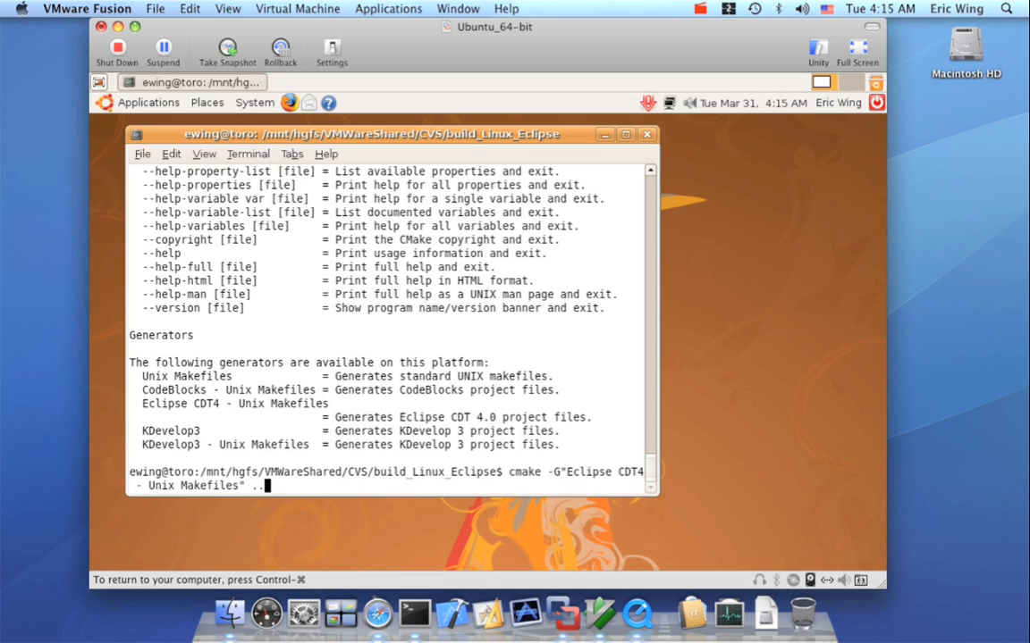
pyautogui.write('/C')
pyautogui.press('Tab')
pyautogui.press('Return')
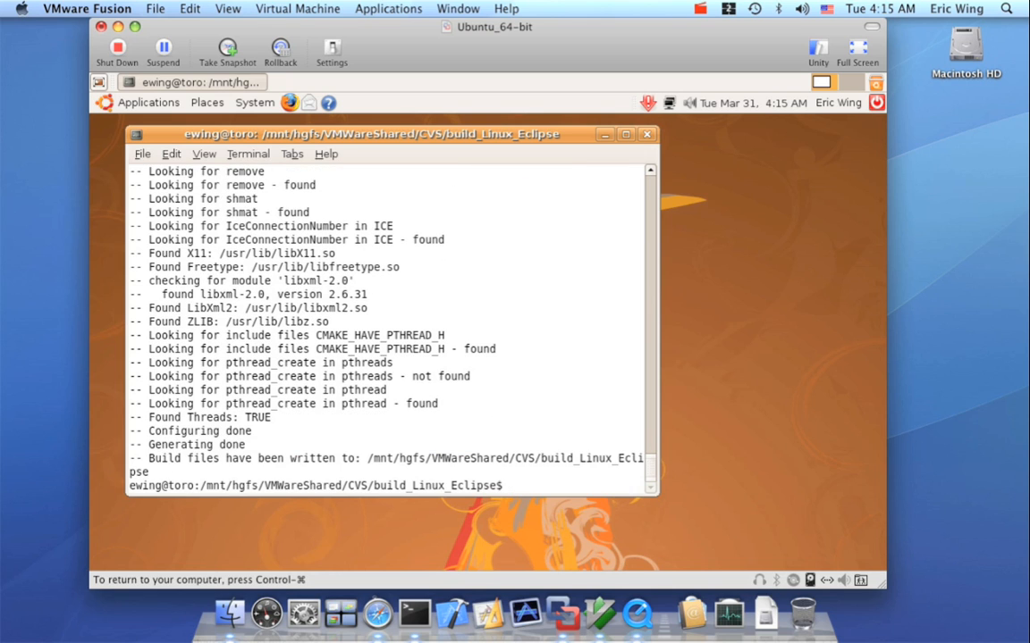
# List the generated build files in long format and again with hidden files, and examine the .cproject and .project entries
pyautogui.write('ls -l')
pyautogui.press('Return')
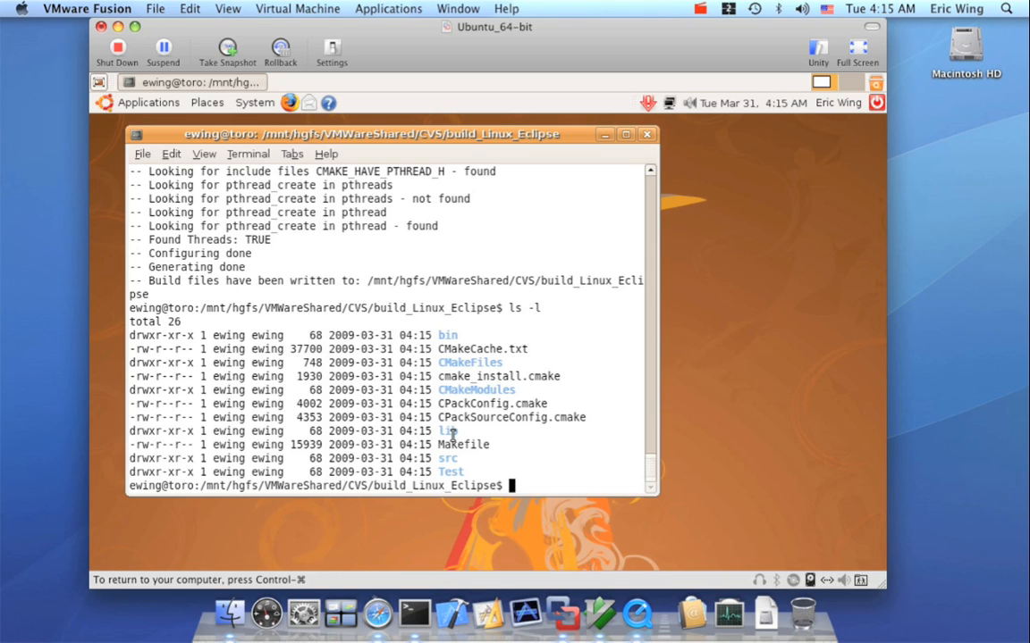
pyautogui.write('ls -a')
pyautogui.press('Return')
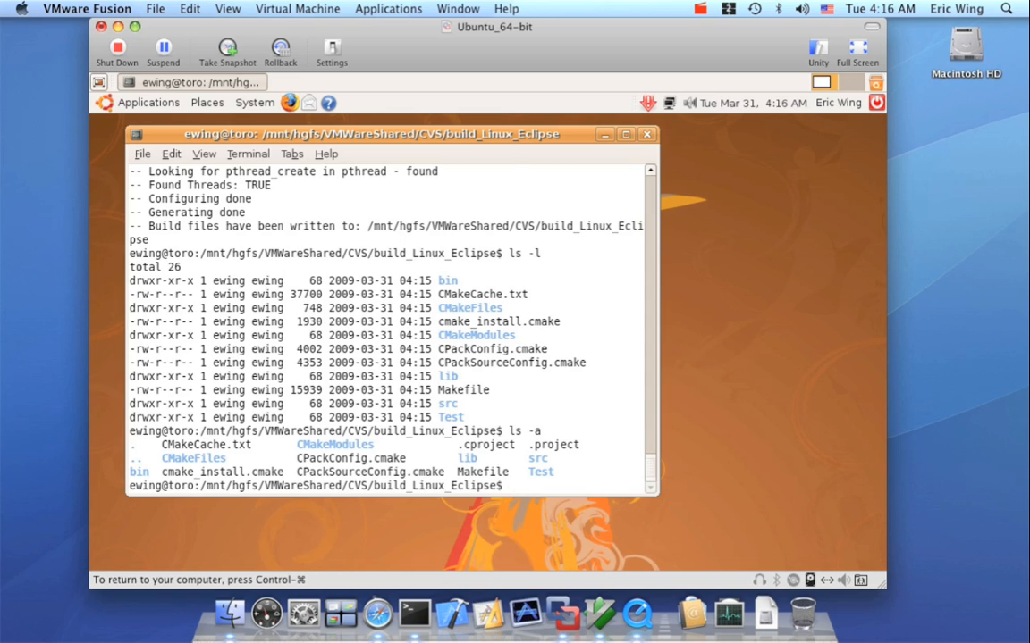
pyautogui.moveTo(457, 444); pyautogui.dragTo(580, 444)
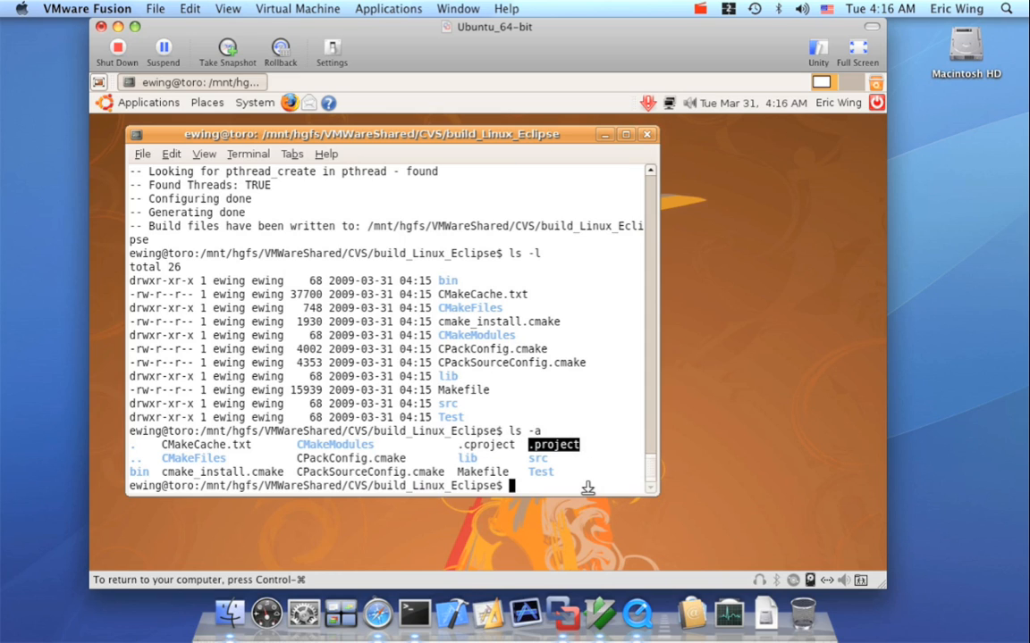
pyautogui.click(581, 479)
# Launch Eclipse from the terminal and start an import of Existing Projects into Workspace
pyautogui.write('eclipse')
pyautogui.press('Return')
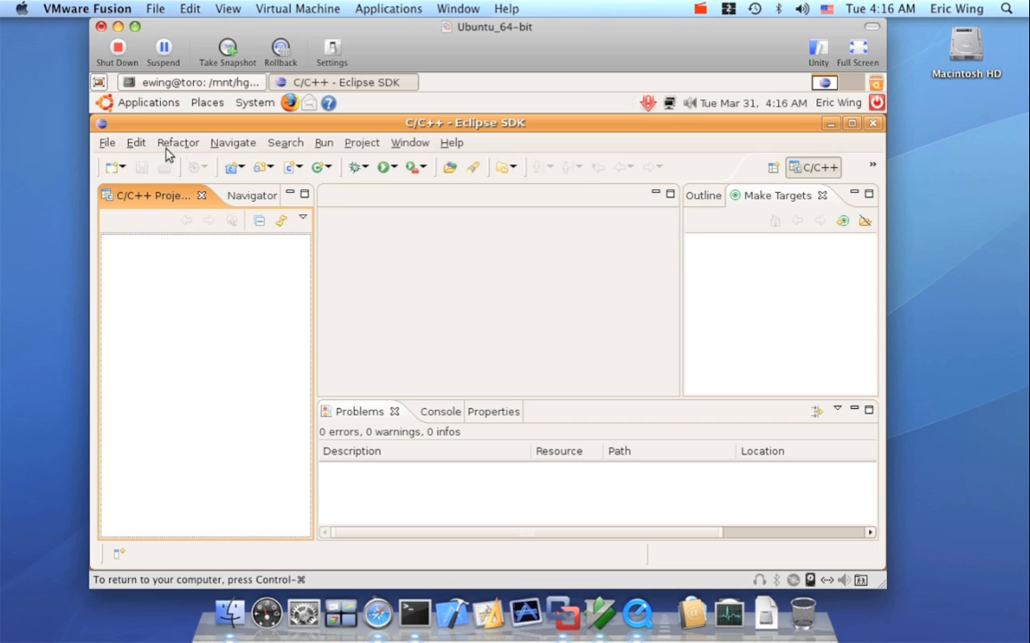
pyautogui.click(106, 143)
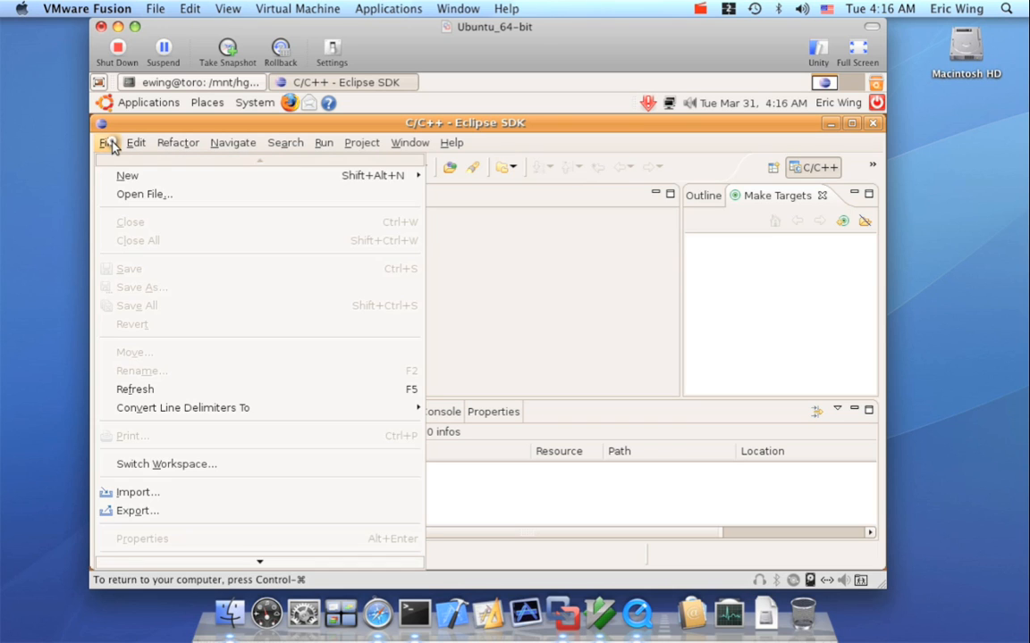
pyautogui.click(138, 492)
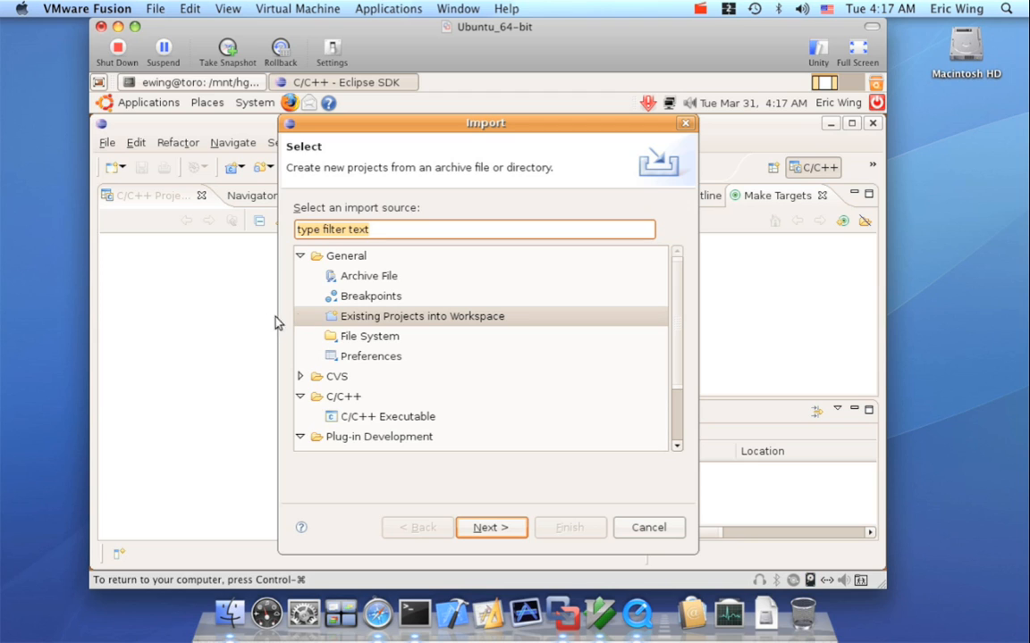
pyautogui.click(390, 322)
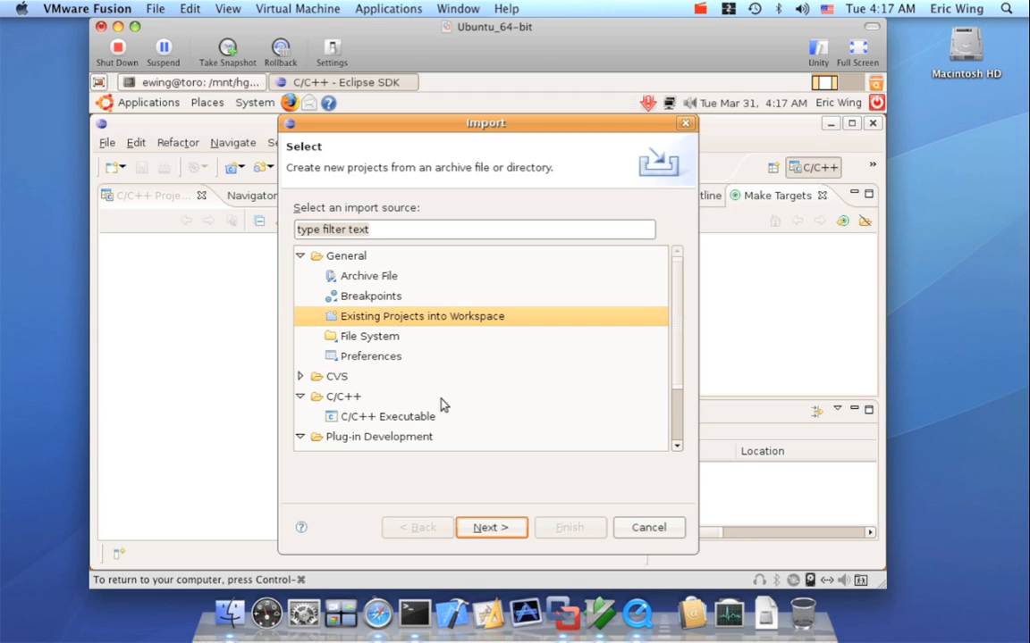
pyautogui.click(497, 527)
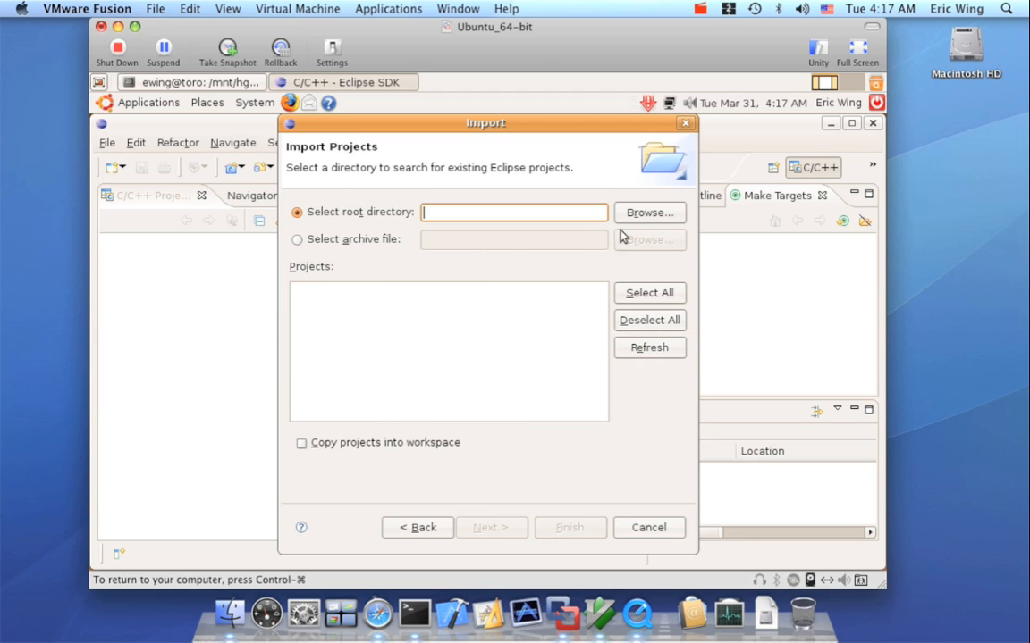
# Browse for the import's root directory, going from the file system root to /mnt/hgfs/VMWareShared/CVS
pyautogui.click(641, 216)
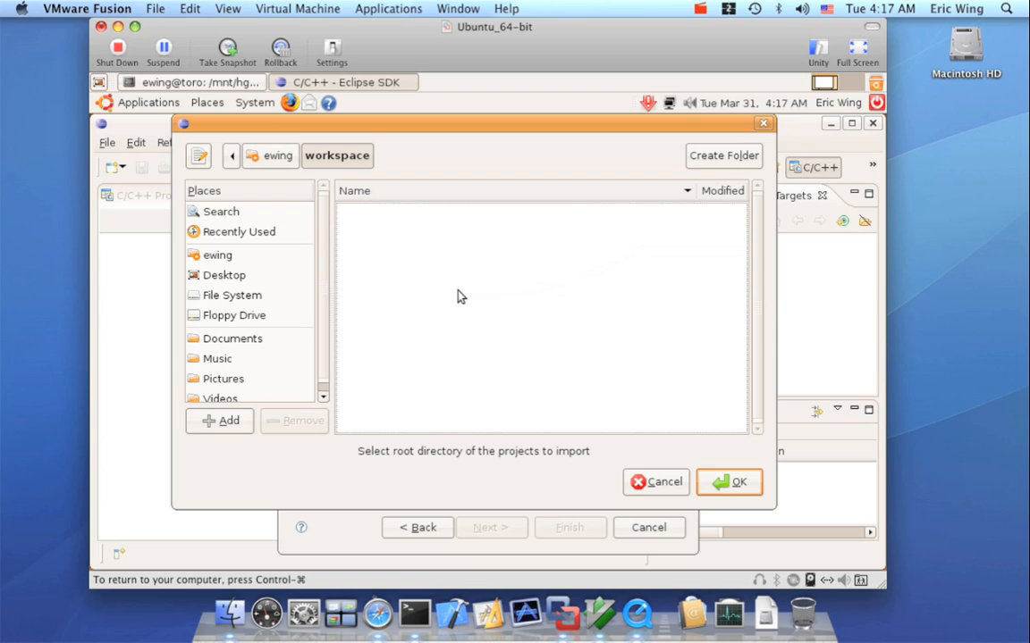
pyautogui.click(232, 158)
pyautogui.click(232, 157)
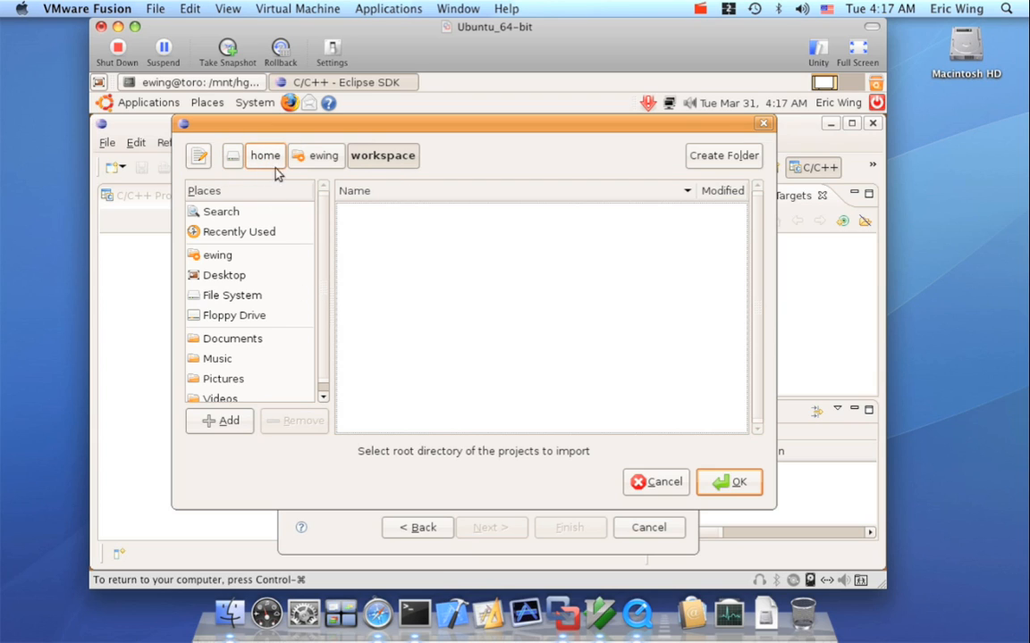
pyautogui.click(232, 157)
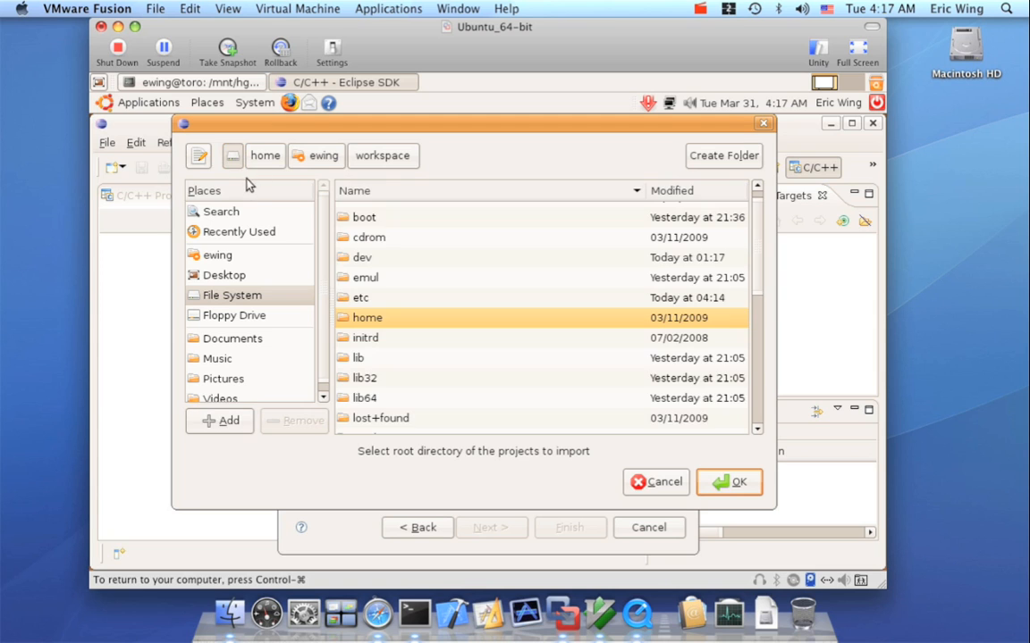
pyautogui.scroll(-5, 402, 318)
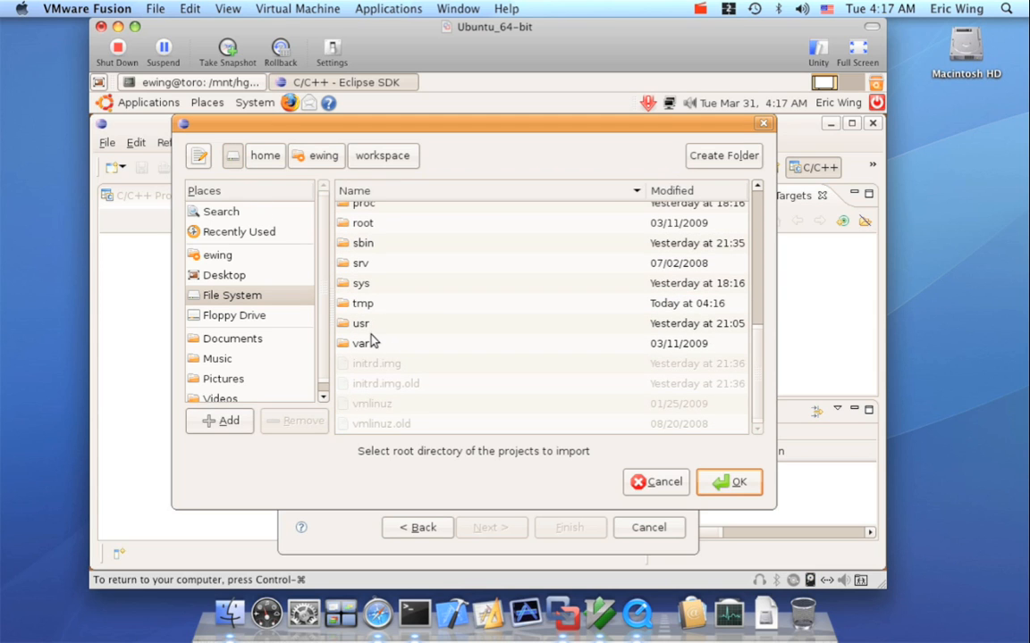
pyautogui.scroll(3, 372, 331)
pyautogui.doubleClick(359, 302)
pyautogui.doubleClick(362, 213)
pyautogui.doubleClick(367, 215)
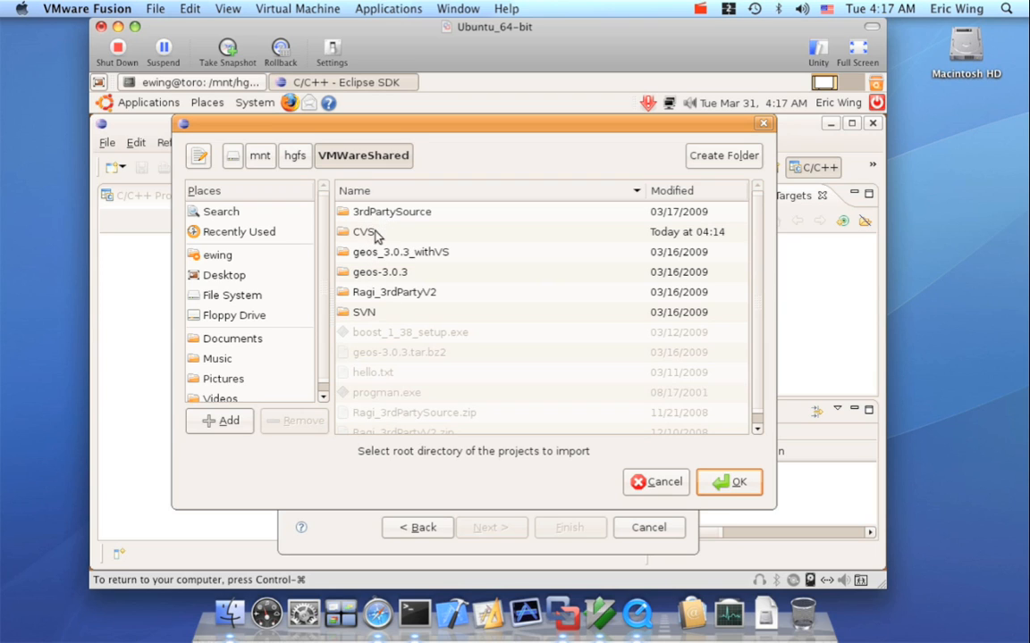
pyautogui.doubleClick(375, 233)
# Choose build_Linux_Eclipse as the root directory and import the Chaskii@build_Linux_Eclipse project without copying it into the workspace
pyautogui.click(387, 215)
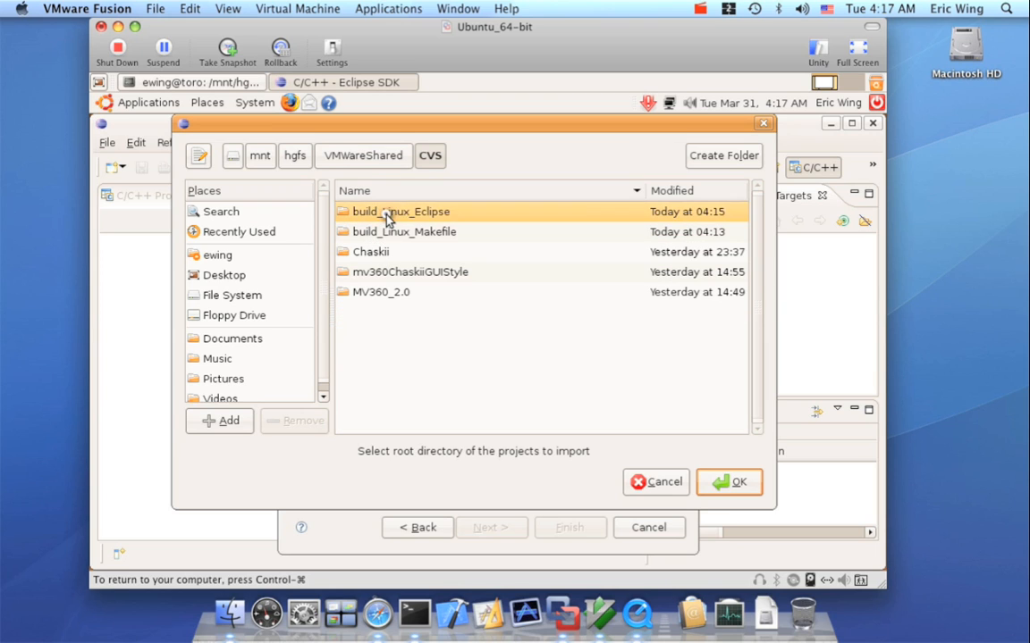
pyautogui.doubleClick(386, 214)
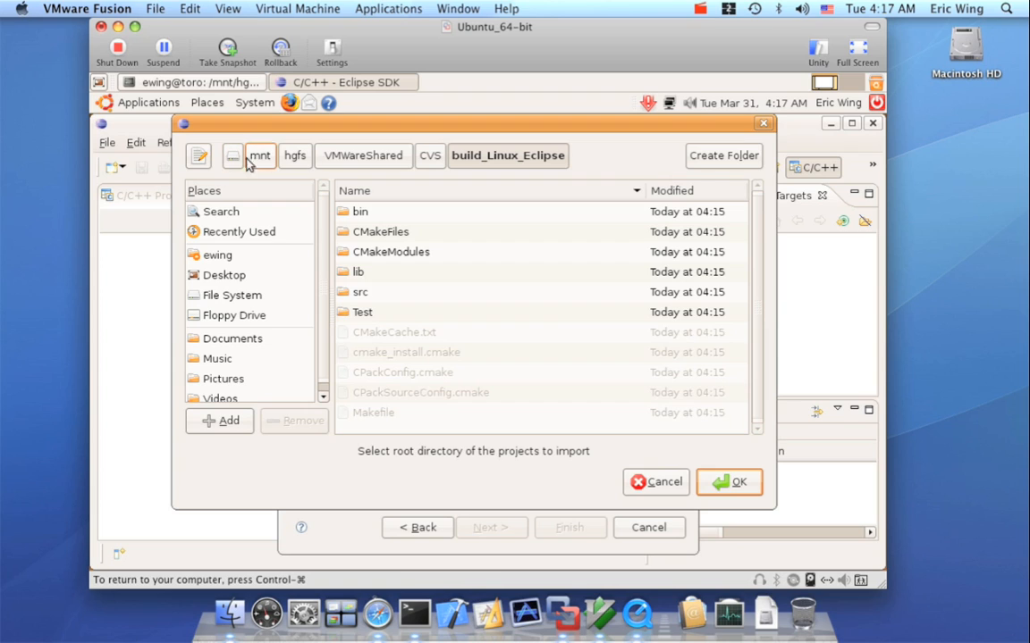
pyautogui.click(430, 156)
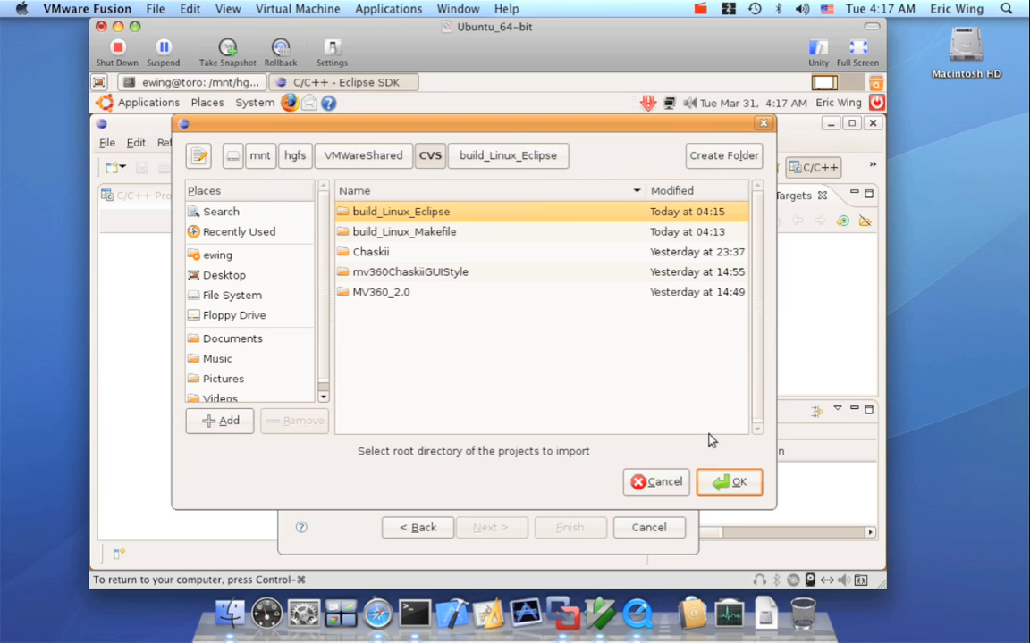
pyautogui.click(718, 484)
pyautogui.click(411, 301)
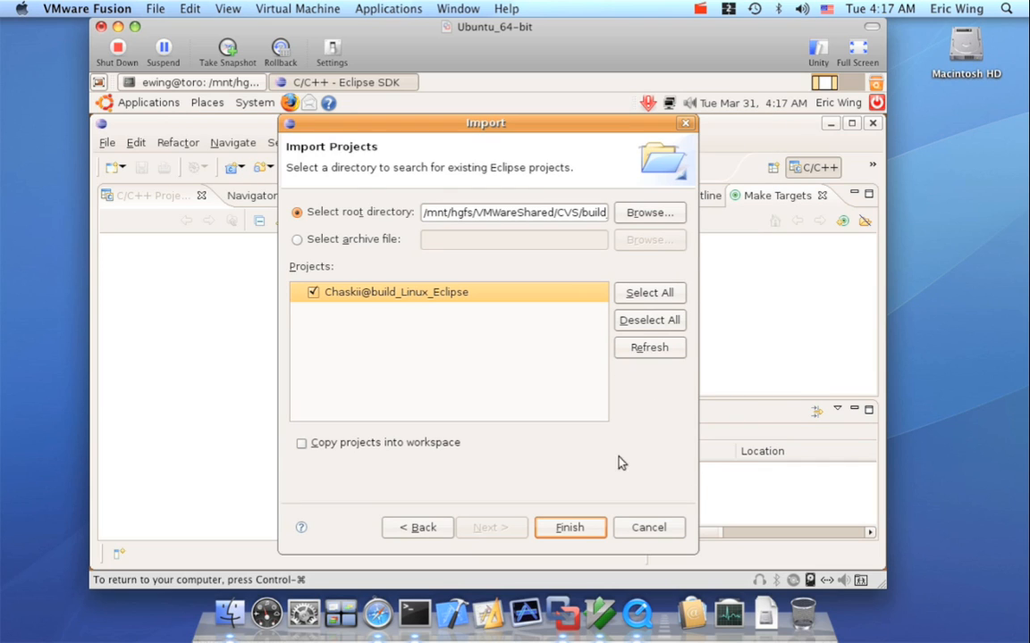
pyautogui.click(587, 531)
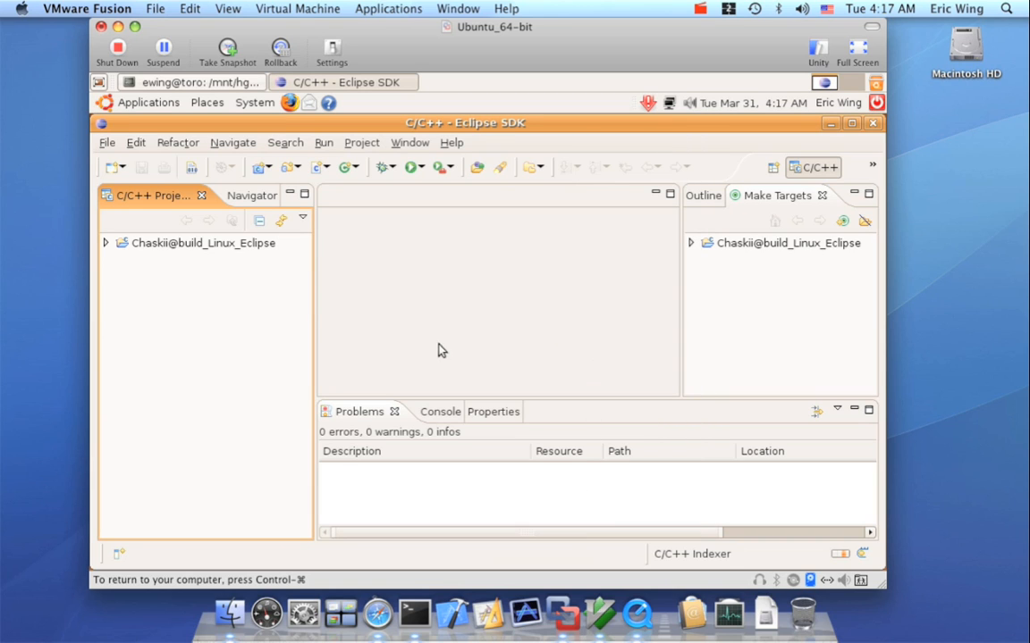
# Expand the imported project's tree and review the build's problems list and console output
pyautogui.click(106, 243)
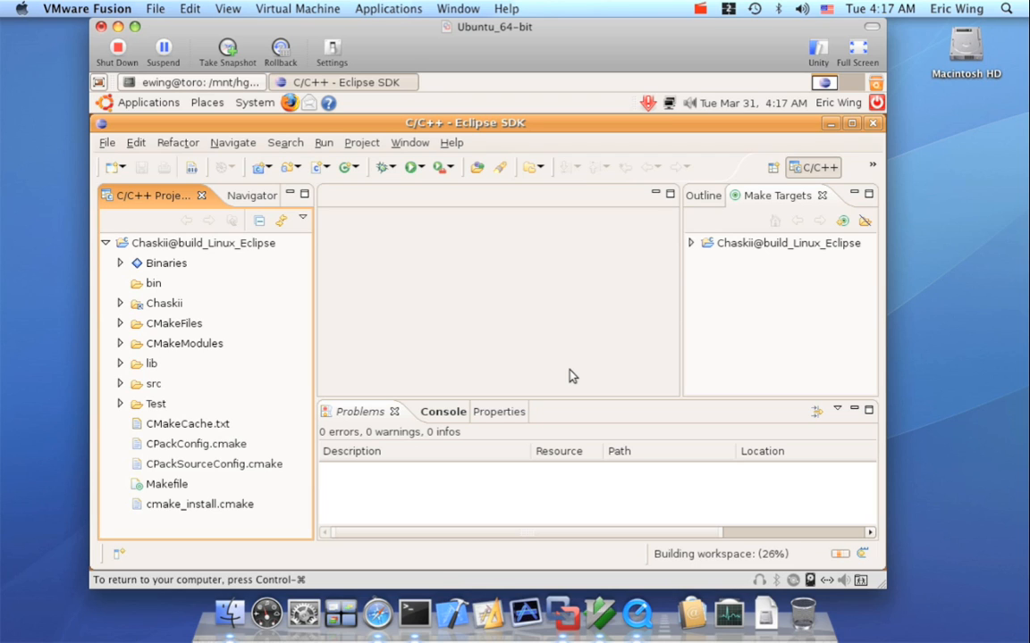
pyautogui.click(345, 144)
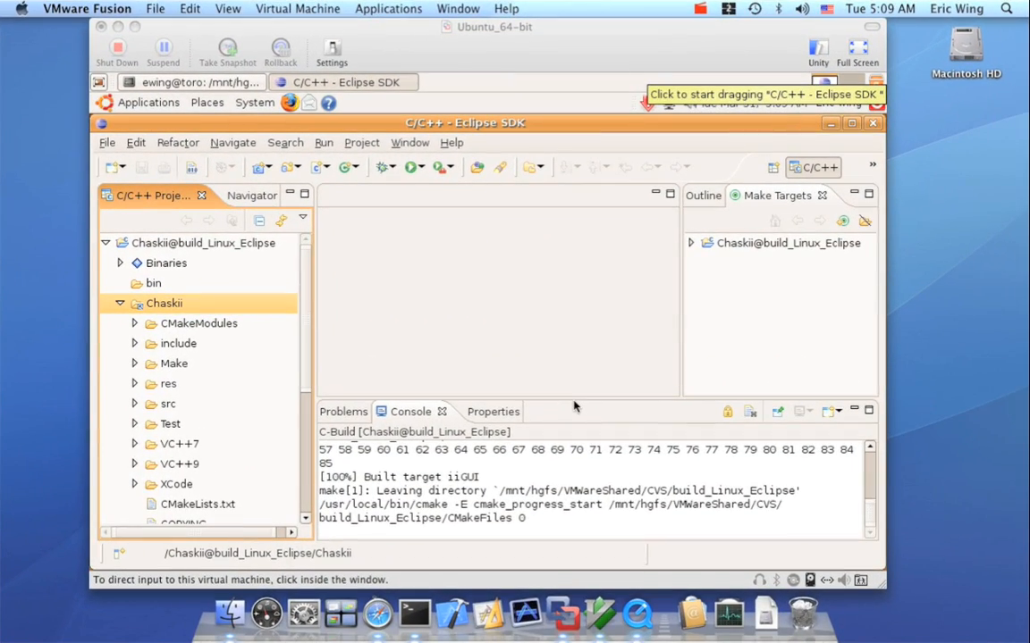
pyautogui.click(343, 411)
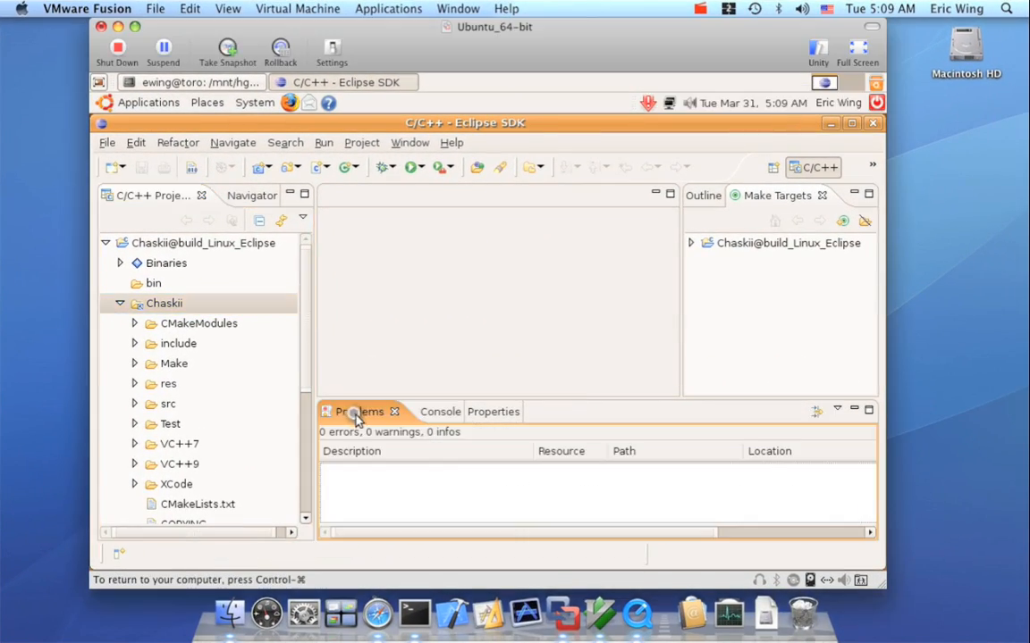
pyautogui.click(428, 415)
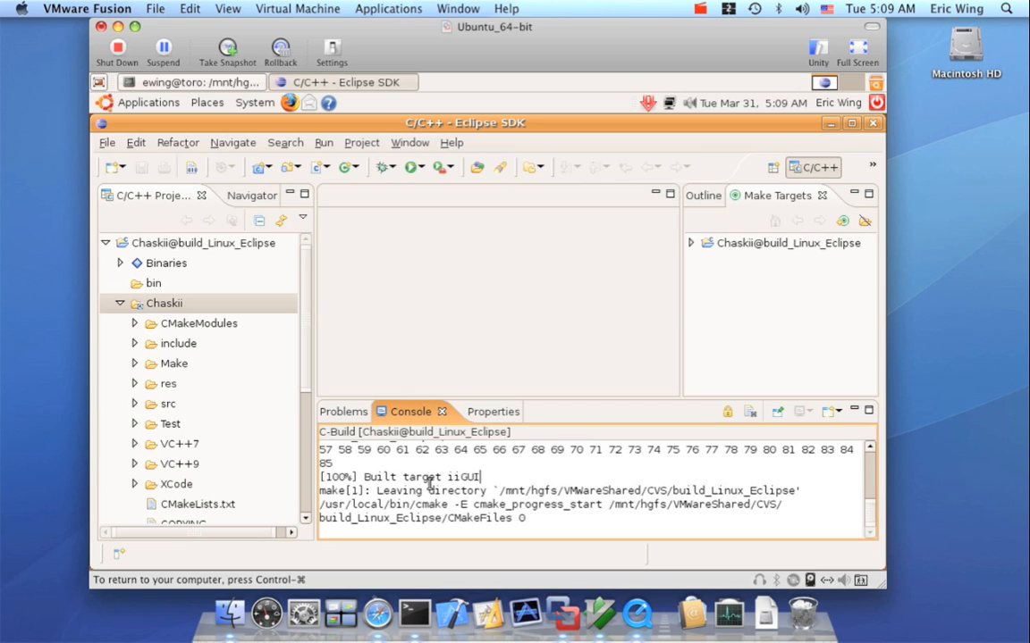
pyautogui.scroll(5, 430, 482)
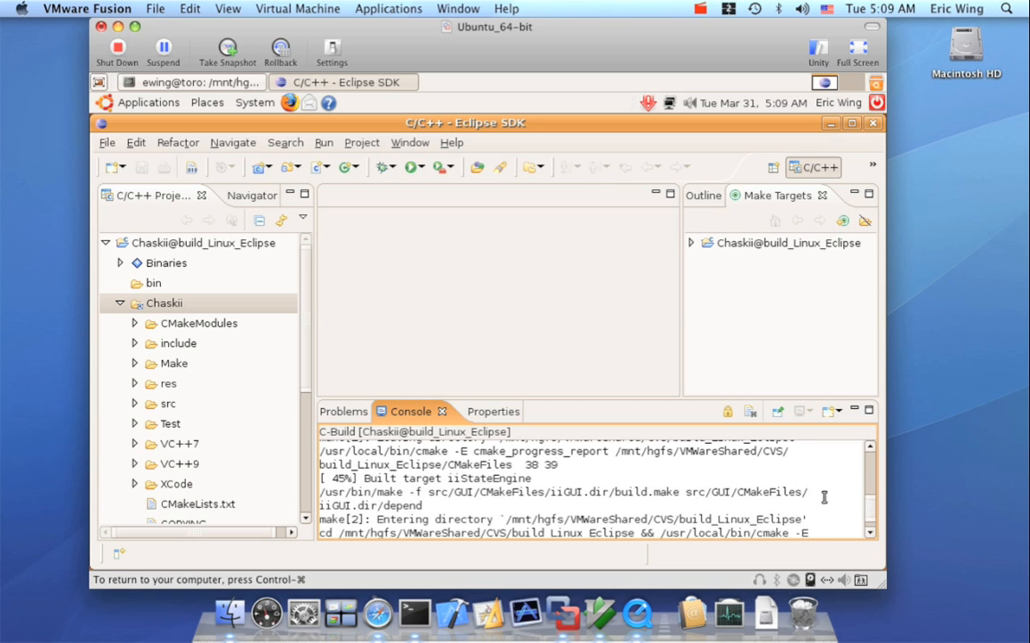
pyautogui.moveTo(872, 517); pyautogui.dragTo(855, 551)
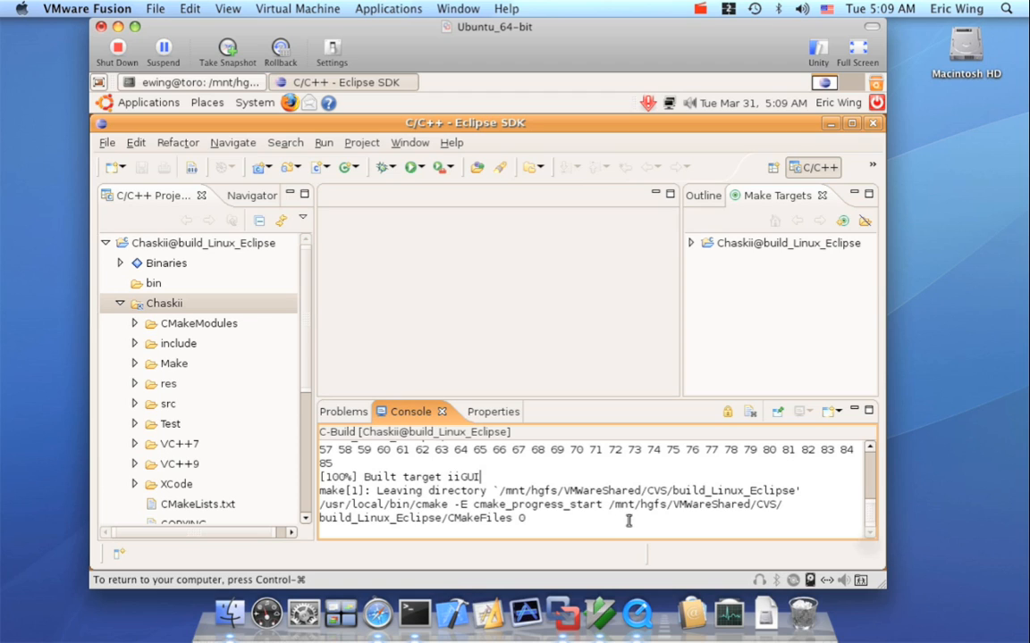
pyautogui.click(616, 483)
# Close Eclipse, confirm the exit, and return to the terminal
pyautogui.click(873, 124)
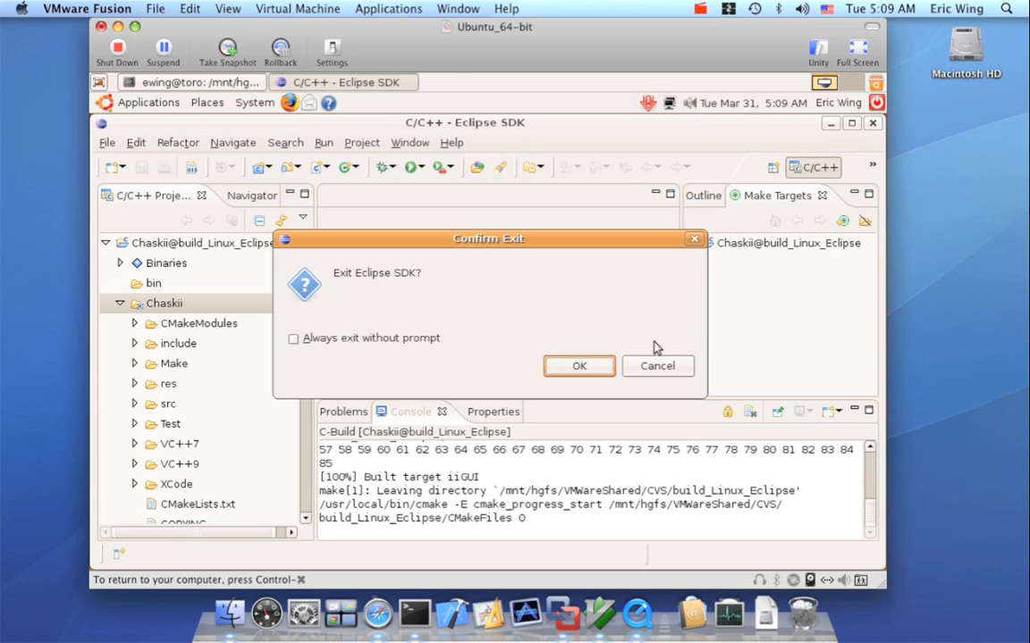
pyautogui.click(591, 364)
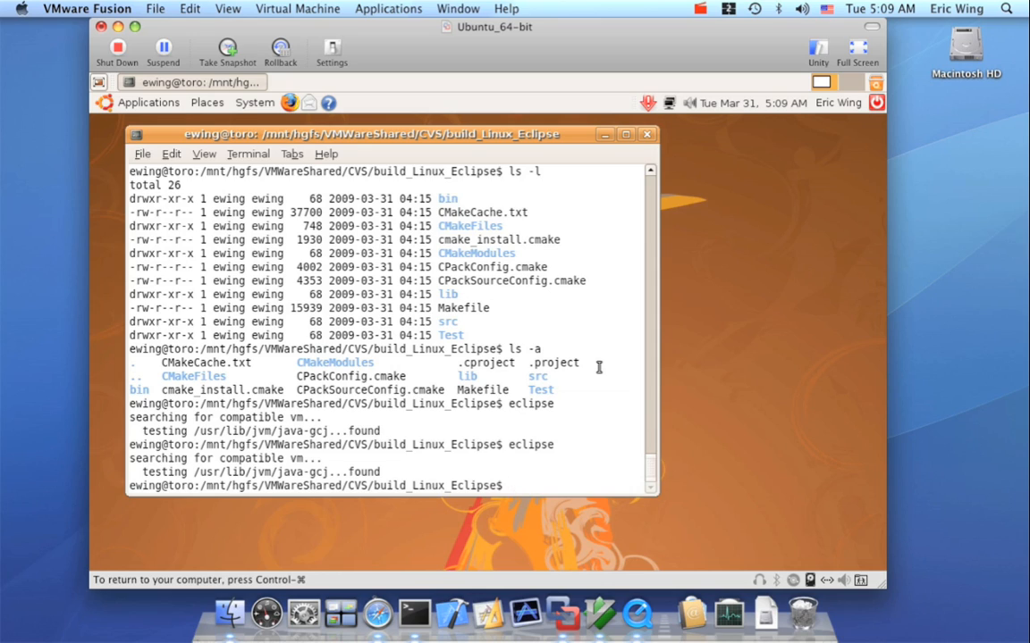